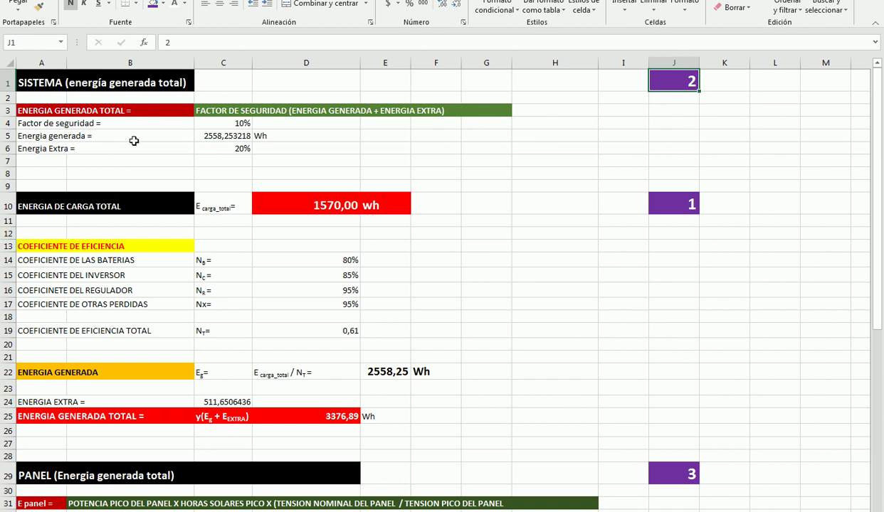
Review the safety factor, generated energy and extra energy inputs in C4:C6, including the formula behind the generated energy in C5
{"action": "left_click", "coordinate": [246, 114]}
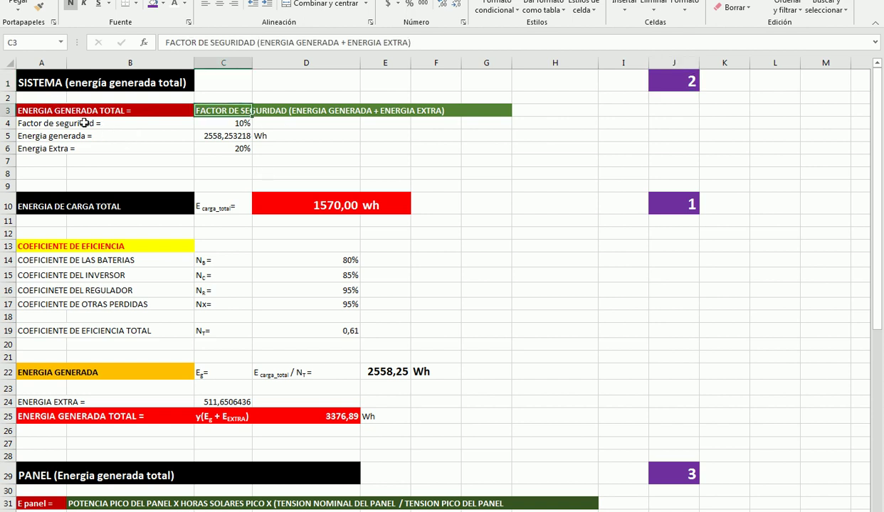
{"action": "left_click", "coordinate": [230, 127]}
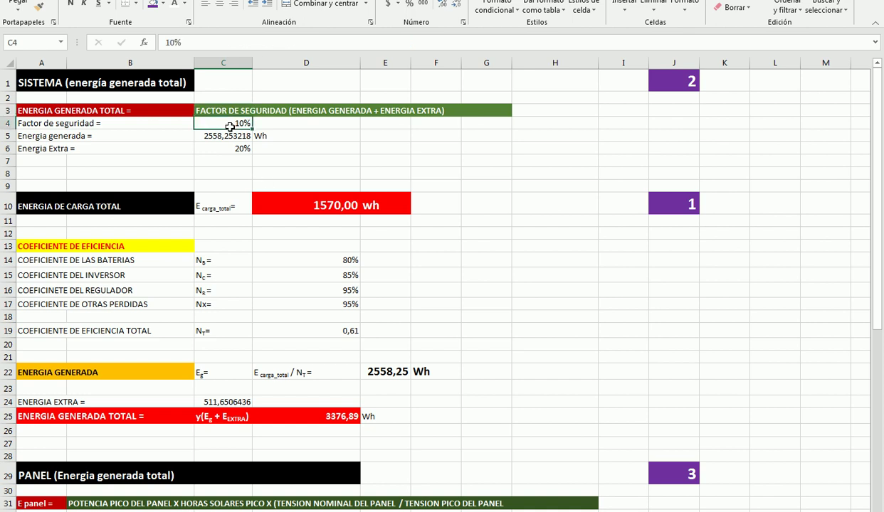
{"action": "left_click", "coordinate": [224, 135]}
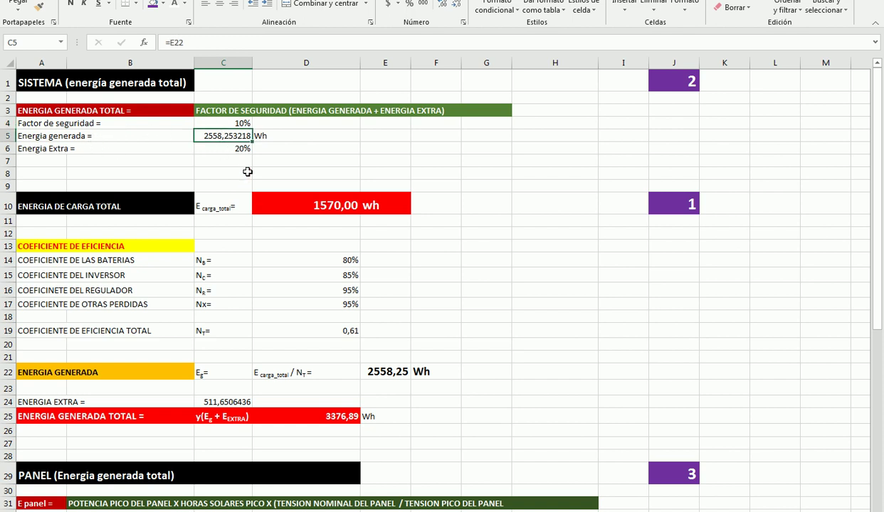
{"action": "left_click", "coordinate": [236, 151]}
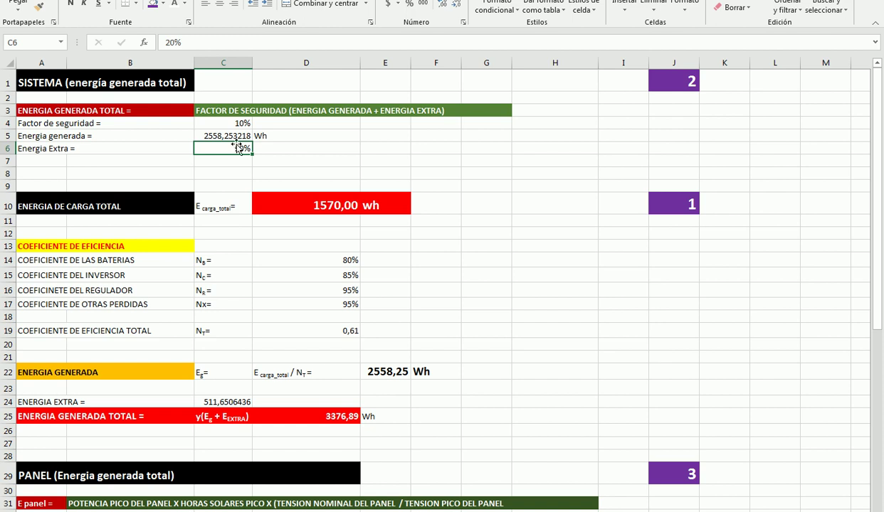
{"action": "left_click", "coordinate": [242, 134]}
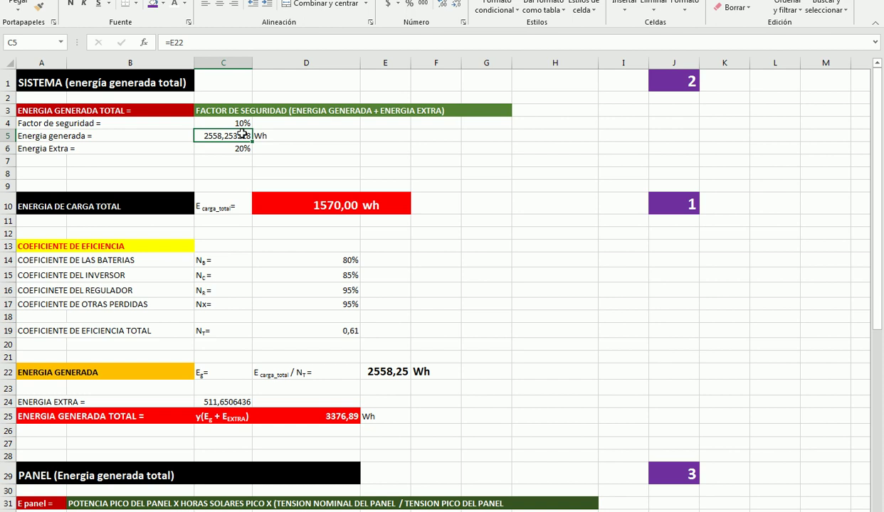
{"action": "double_click", "coordinate": [242, 135]}
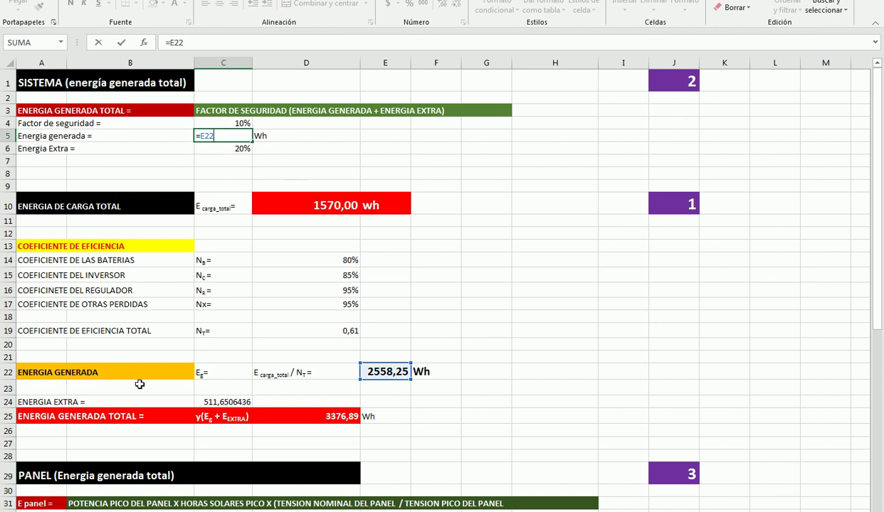
{"action": "key", "text": "Return"}
Inspect the ENERGIA GENERADA calculation in row 22, checking which cells the formula in E22 references
{"action": "left_click", "coordinate": [273, 376]}
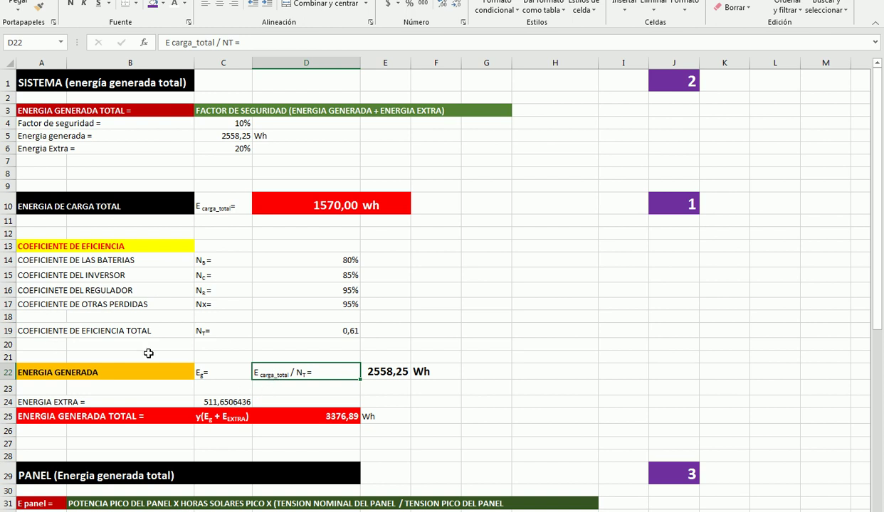
{"action": "double_click", "coordinate": [280, 377]}
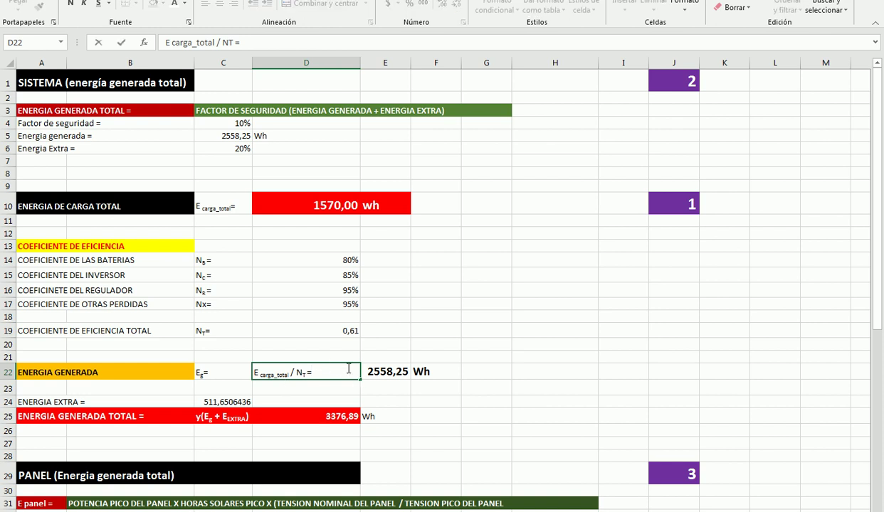
{"action": "left_click", "coordinate": [387, 371]}
{"action": "double_click", "coordinate": [311, 372]}
{"action": "double_click", "coordinate": [386, 371]}
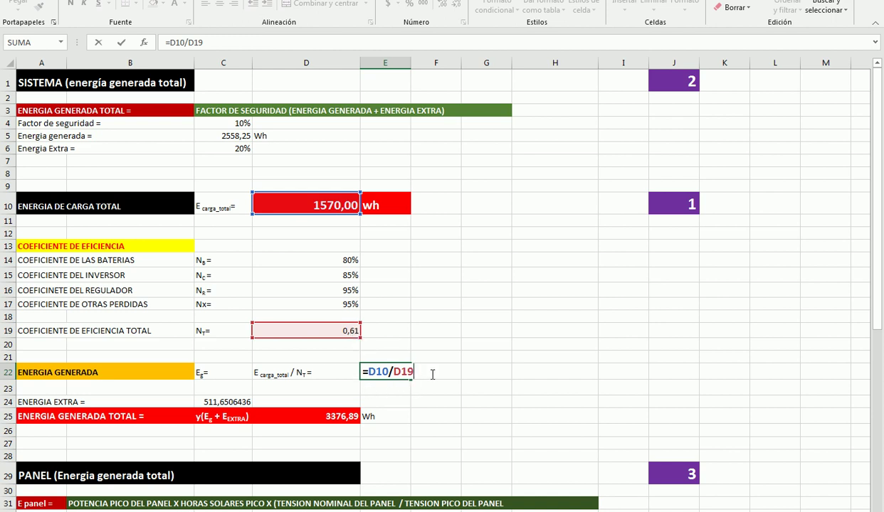
{"action": "key", "text": "Return"}
{"action": "left_click", "coordinate": [315, 361]}
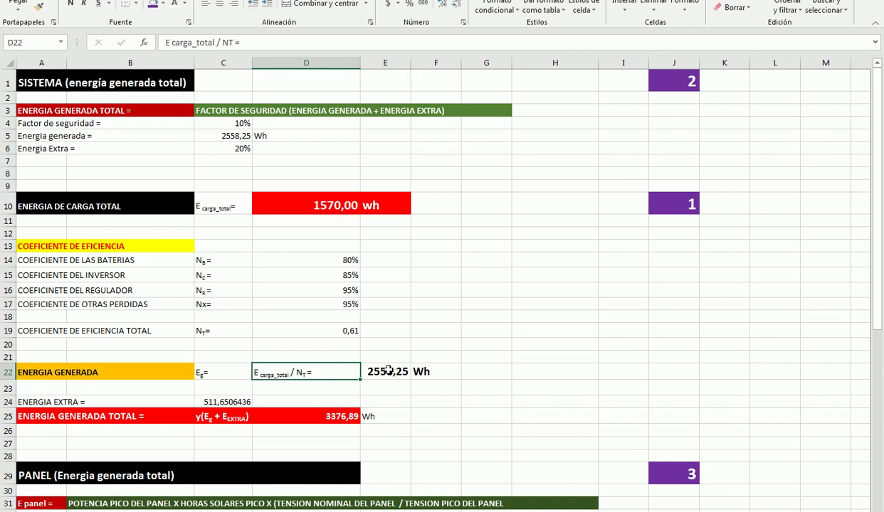
{"action": "left_click", "coordinate": [389, 370]}
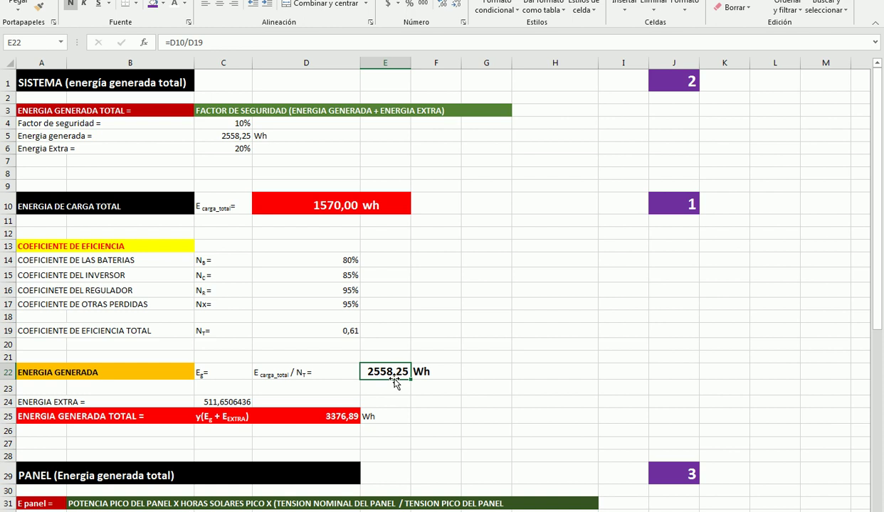
Inspect the ENERGIA GENERADA TOTAL formula in D25, compare the total with the system slide in PowerPoint, and return to the Excel workbook
{"action": "left_click", "coordinate": [210, 419]}
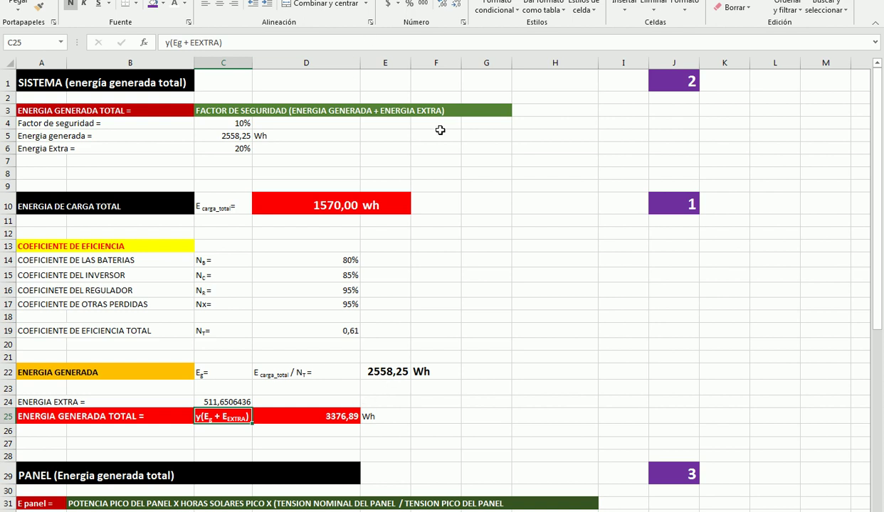
{"action": "left_click", "coordinate": [333, 416]}
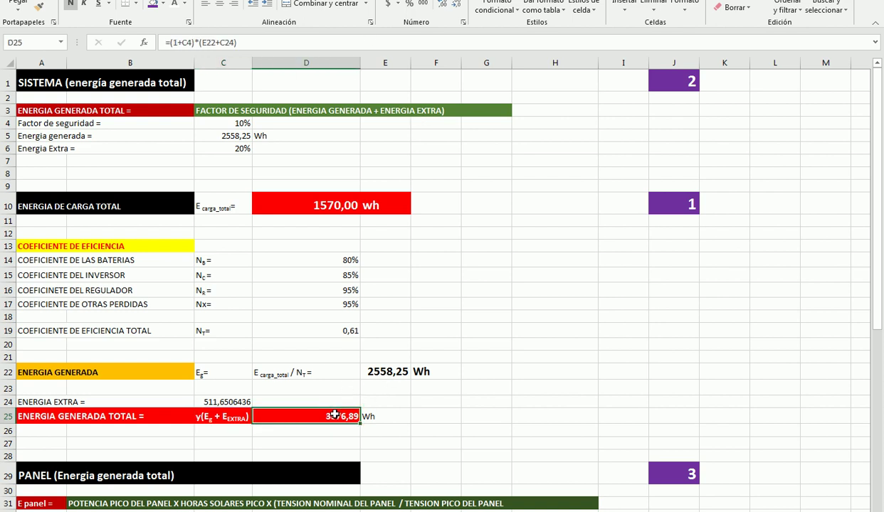
{"action": "double_click", "coordinate": [335, 417]}
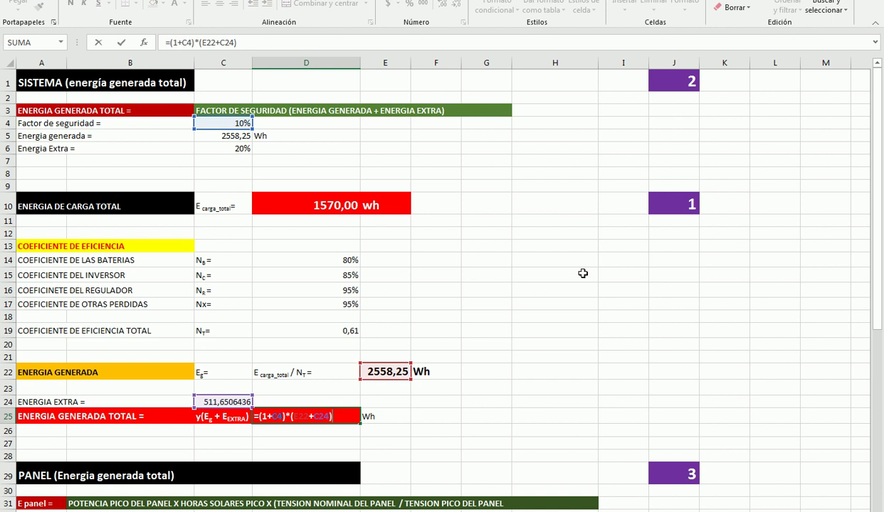
{"action": "left_click", "coordinate": [530, 330]}
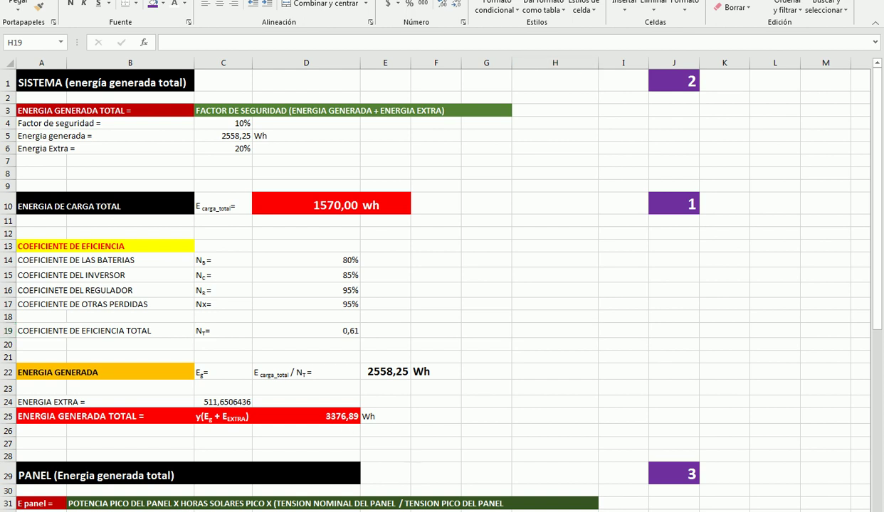
{"action": "key", "text": "alt+Tab"}
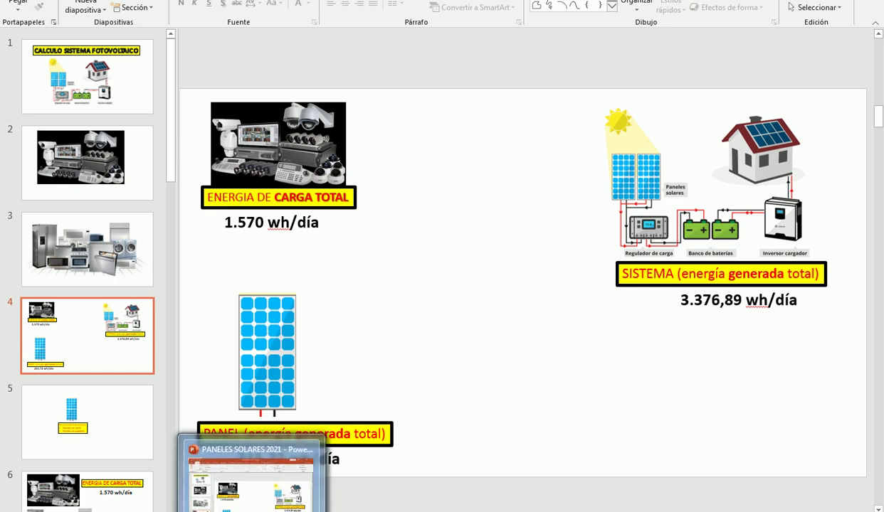
{"action": "left_click", "coordinate": [164, 508]}
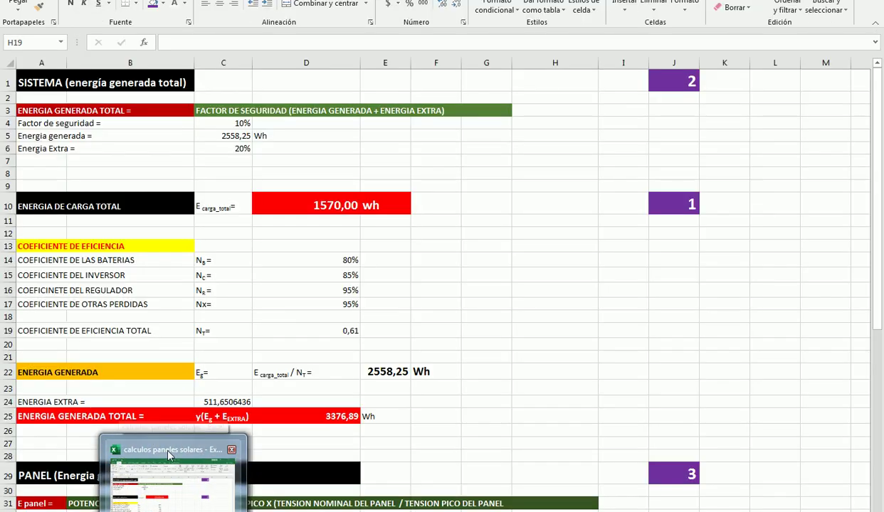
Review the PANEL (Energia generada total) section and inspect the panel energy formula in B38 with its referenced cells
{"action": "scroll", "coordinate": [390, 321], "scroll_direction": "down", "scroll_amount": 1}
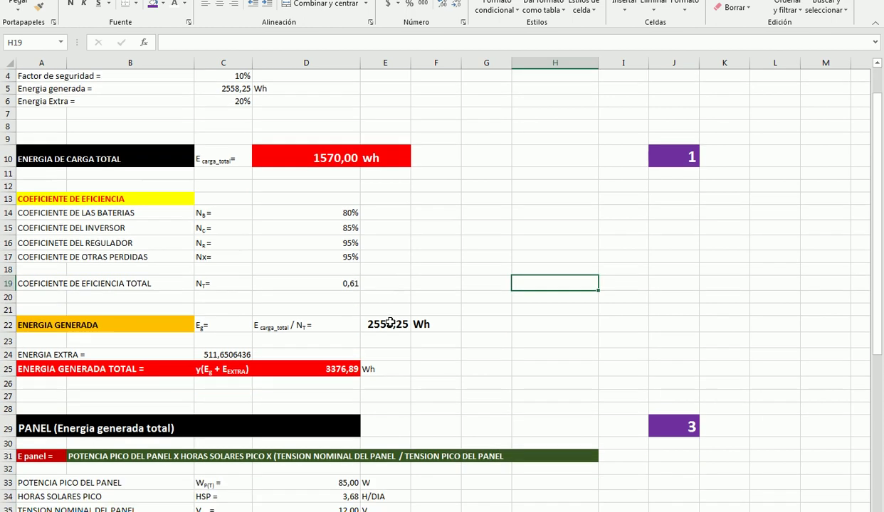
{"action": "left_click", "coordinate": [677, 430]}
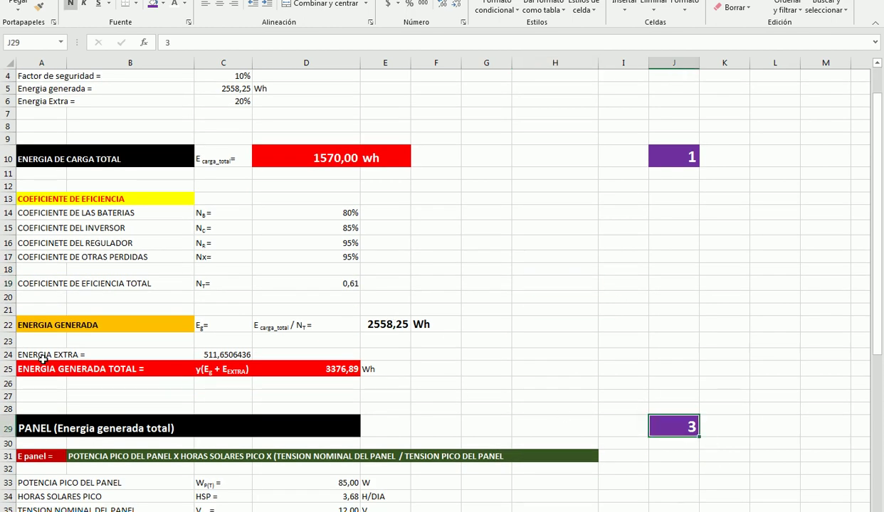
{"action": "left_click", "coordinate": [87, 429]}
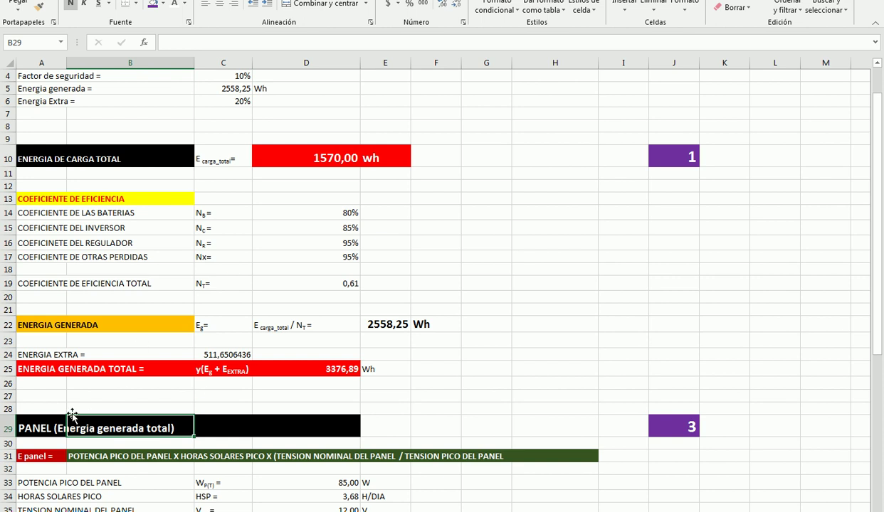
{"action": "left_click", "coordinate": [45, 428]}
{"action": "scroll", "coordinate": [46, 428], "scroll_direction": "down", "scroll_amount": 1}
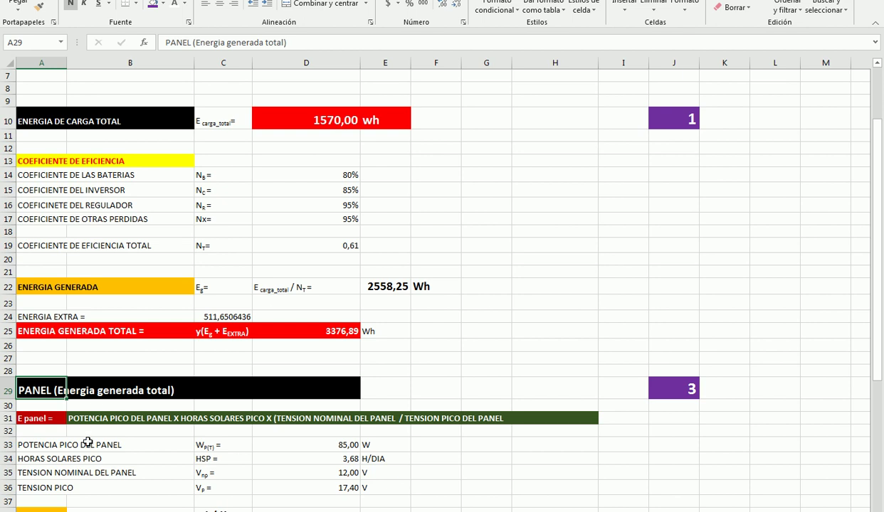
{"action": "left_click", "coordinate": [40, 416]}
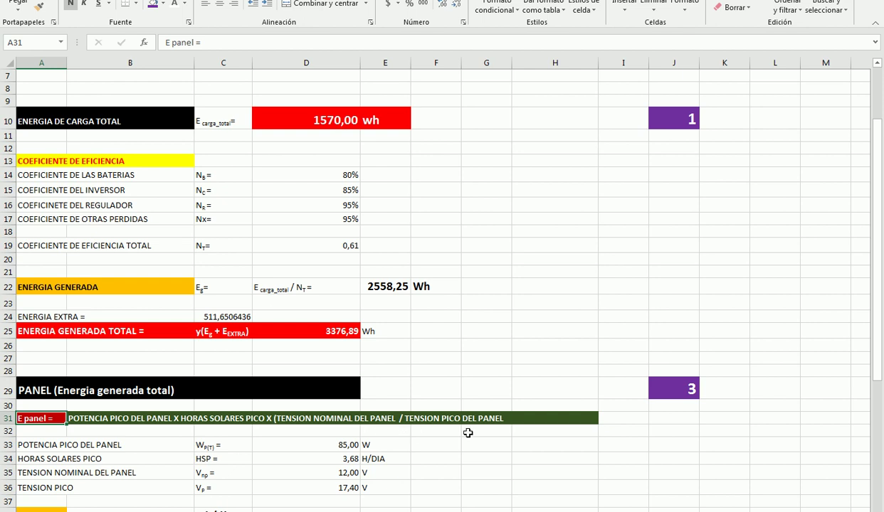
{"action": "scroll", "coordinate": [468, 433], "scroll_direction": "down", "scroll_amount": 2}
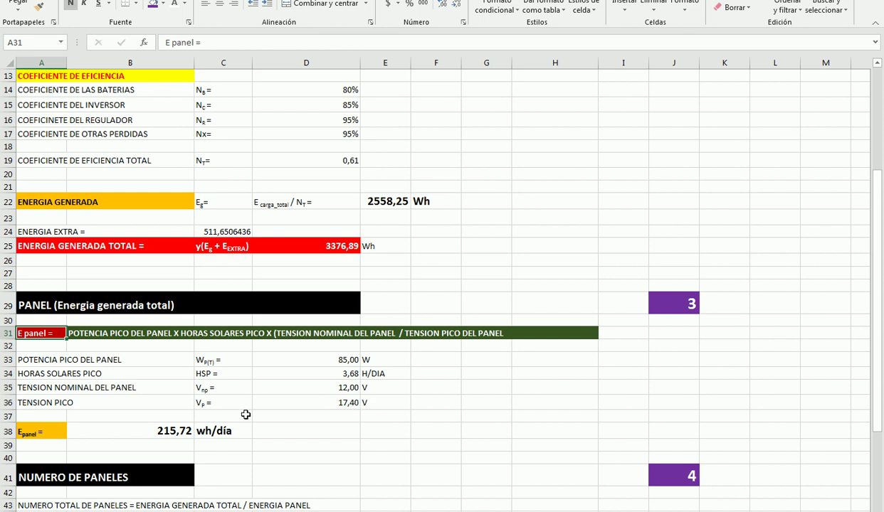
{"action": "double_click", "coordinate": [180, 431]}
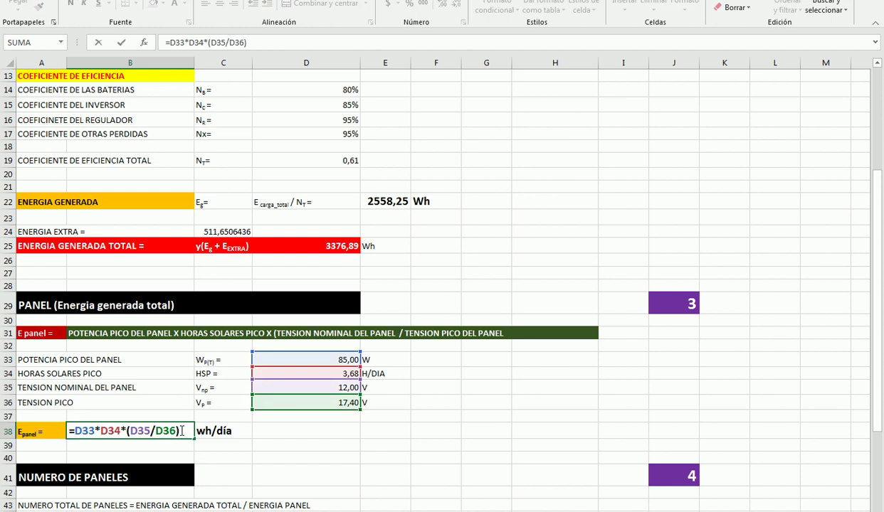
{"action": "left_click", "coordinate": [39, 431]}
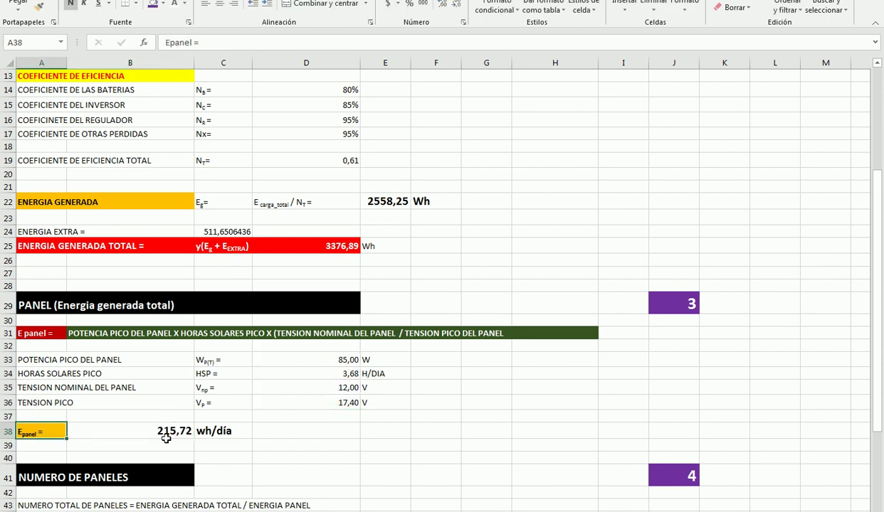
Compare the panel's daily energy with the PowerPoint slide and return to Excel to view the NUMERO DE PANELES section
{"action": "key", "text": "alt+Tab"}
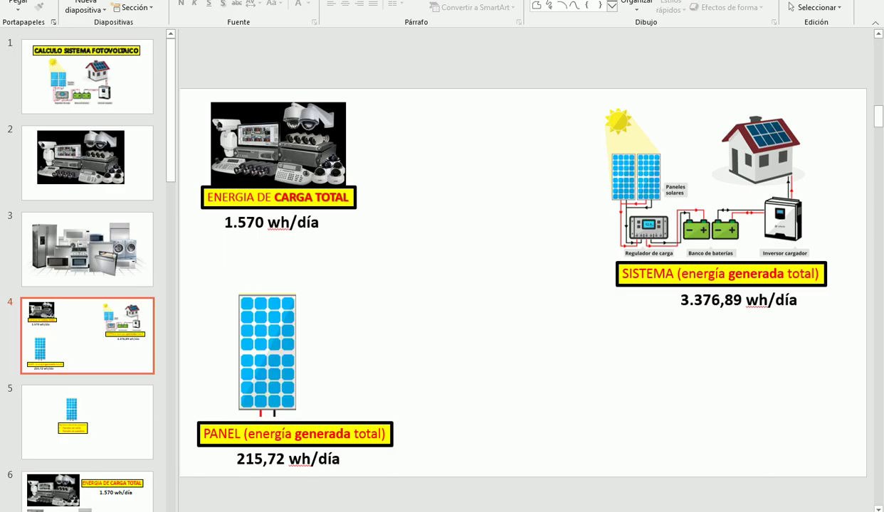
{"action": "key", "text": "alt+Tab"}
{"action": "scroll", "coordinate": [365, 400], "scroll_direction": "down", "scroll_amount": 3}
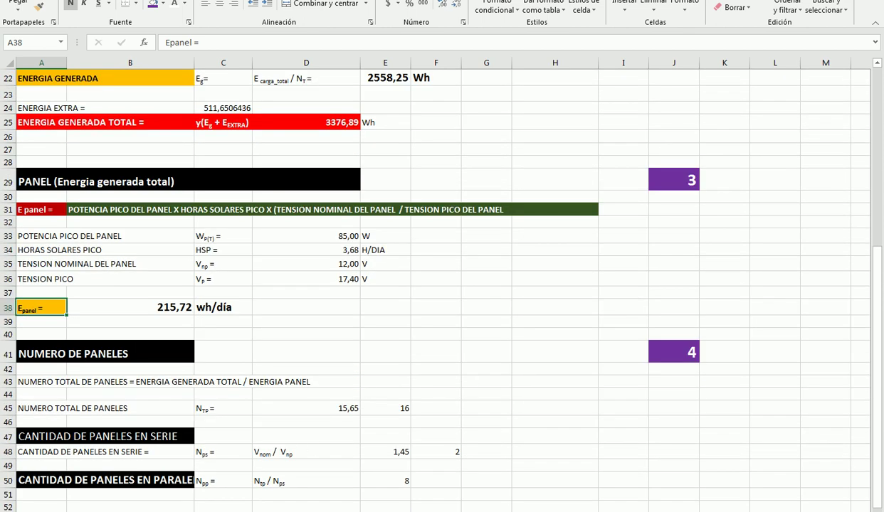
Switch to the PANELES SOLARES 2021 presentation in PowerPoint and review the energy summary on slide 12, including the peak sun hours term
{"action": "mouse_move", "coordinate": [252, 511]}
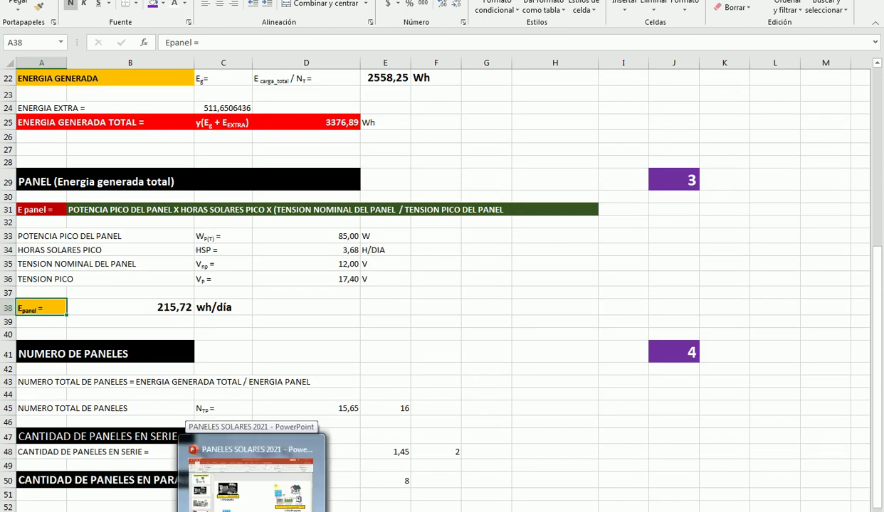
{"action": "left_click", "coordinate": [251, 478]}
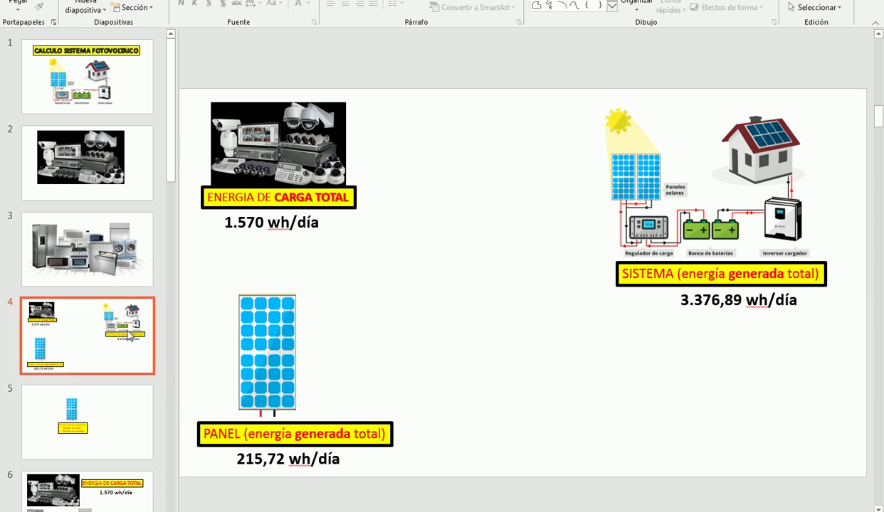
{"action": "scroll", "coordinate": [128, 335], "scroll_direction": "down", "scroll_amount": 12}
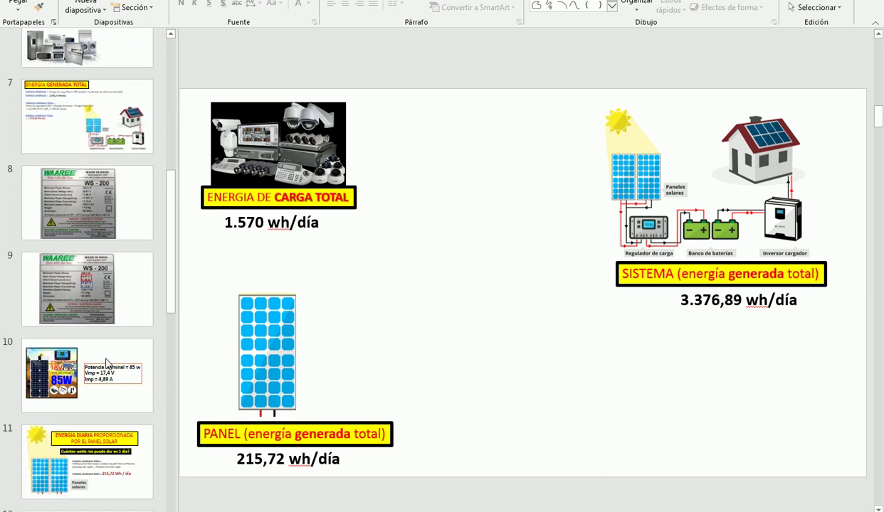
{"action": "left_click", "coordinate": [106, 363]}
{"action": "key", "text": "Down"}
{"action": "key", "text": "Down"}
{"action": "key", "text": "Down"}
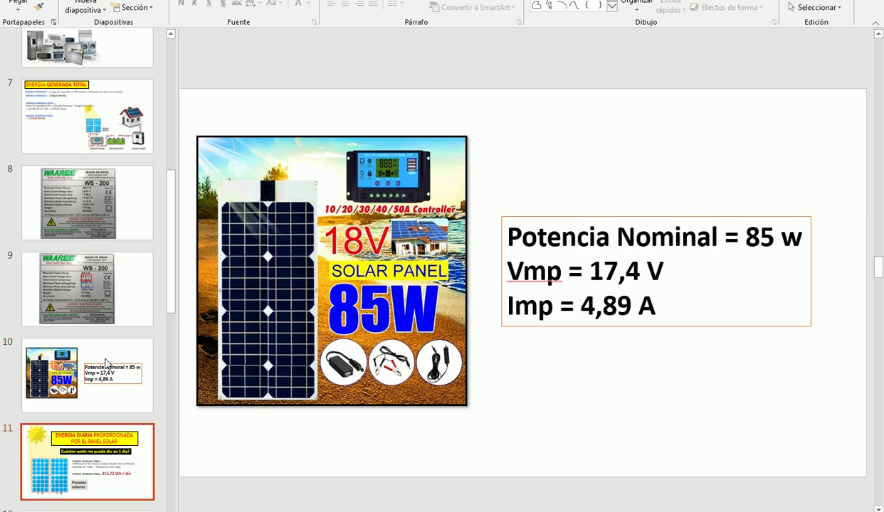
{"action": "key", "text": "Up"}
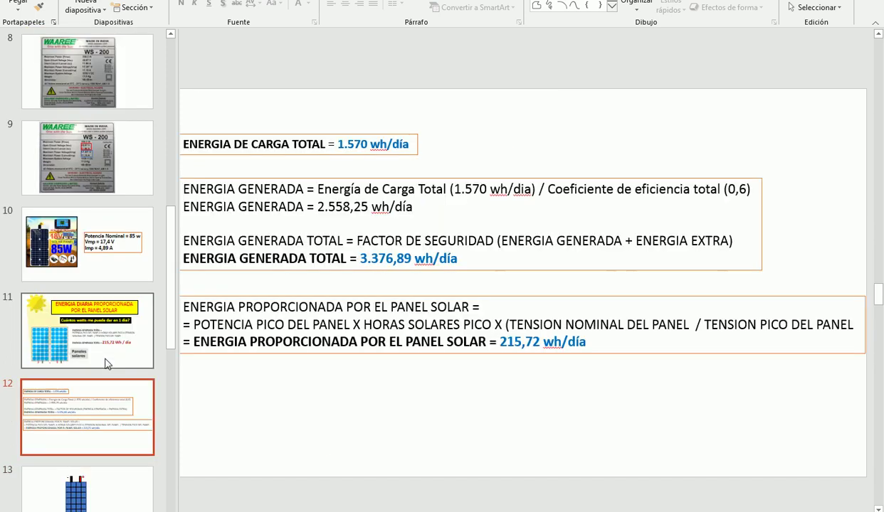
{"action": "key", "text": "Down"}
{"action": "key", "text": "Up"}
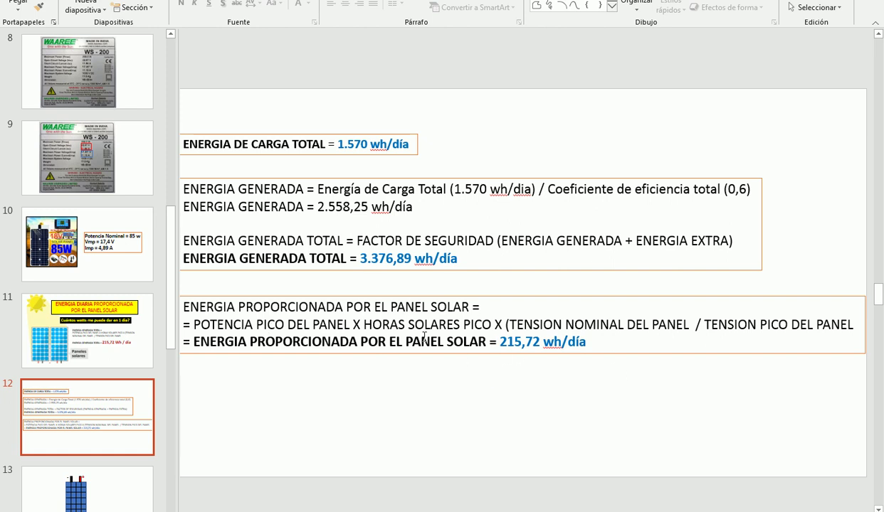
{"action": "left_click_drag", "start_coordinate": [363, 325], "coordinate": [463, 325]}
{"action": "left_click", "coordinate": [436, 379]}
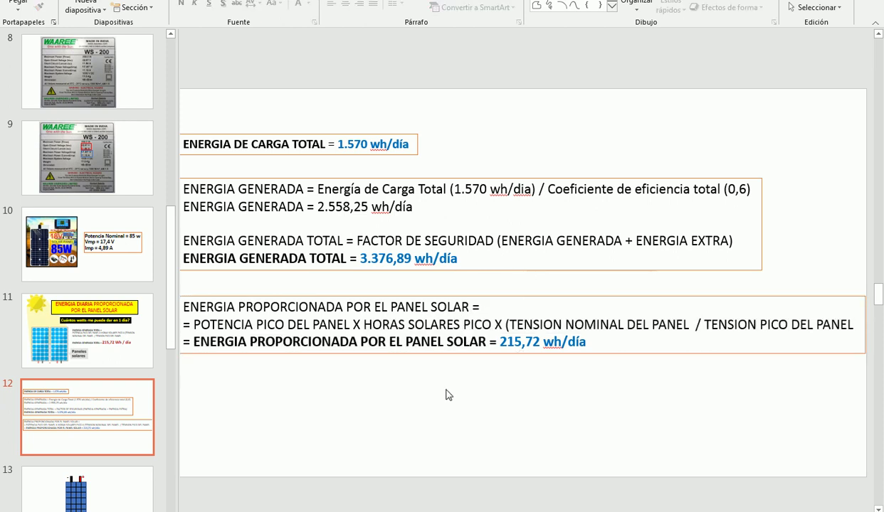
Look through the panel connection slides 13 to 15 and return to slide 13 with the single panel's ratings
{"action": "left_click", "coordinate": [117, 474]}
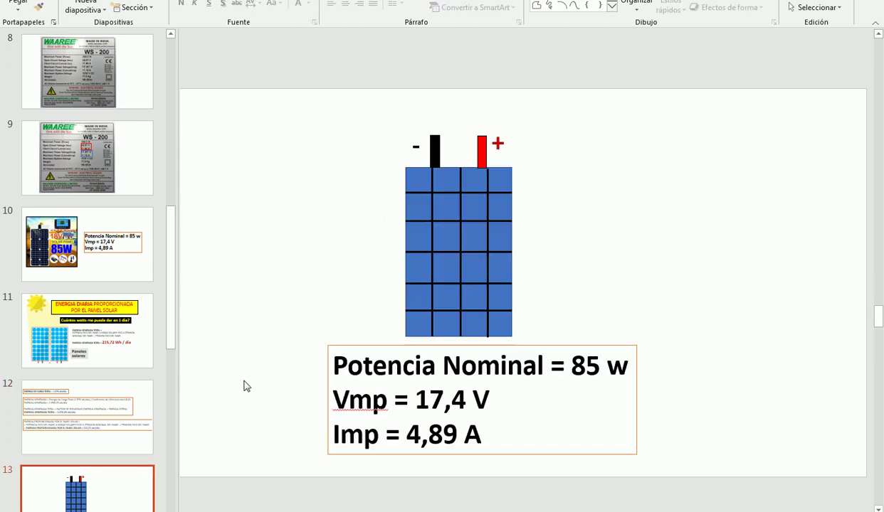
{"action": "key", "text": "Down"}
{"action": "key", "text": "Down"}
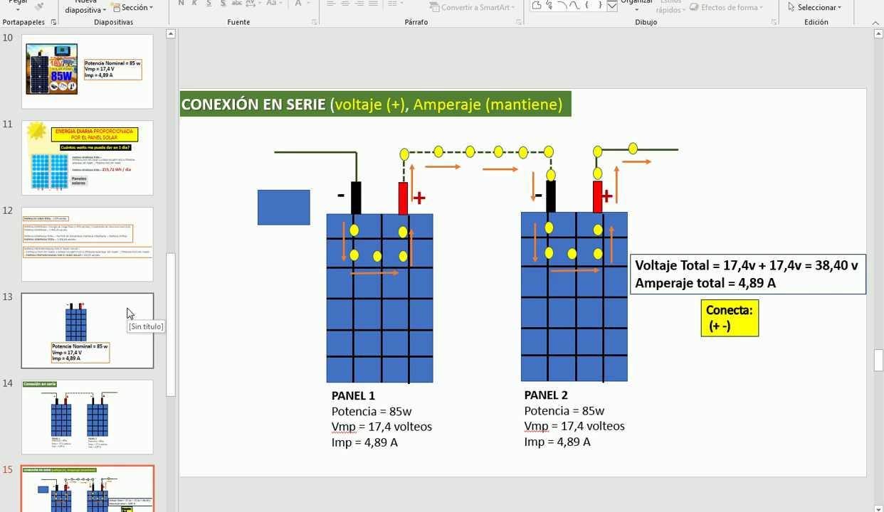
{"action": "left_click", "coordinate": [127, 306]}
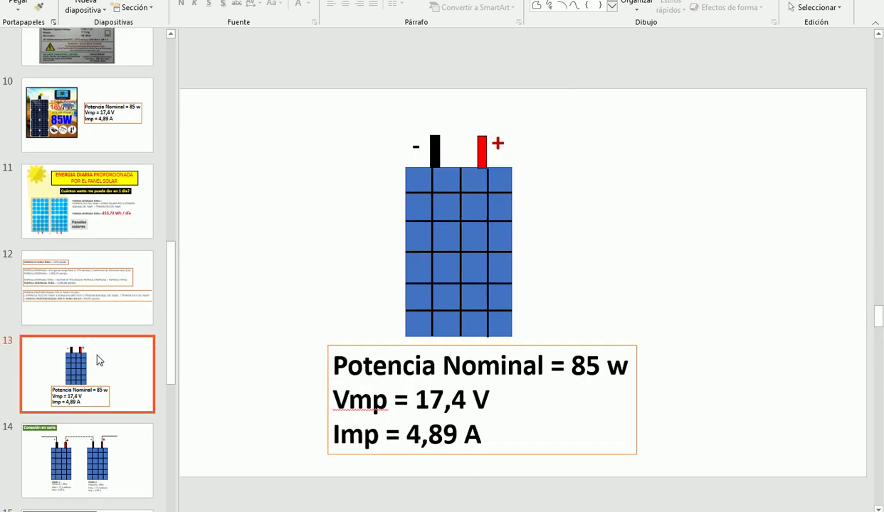